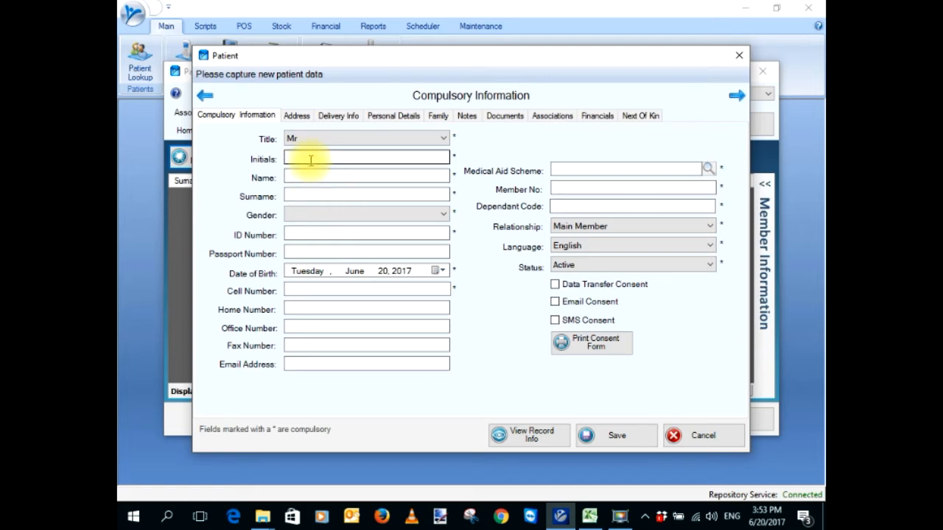
# Choose title Mr and enter the patient's initial, first name and surname
pyautogui.click(443, 139)
pyautogui.click(292, 235)
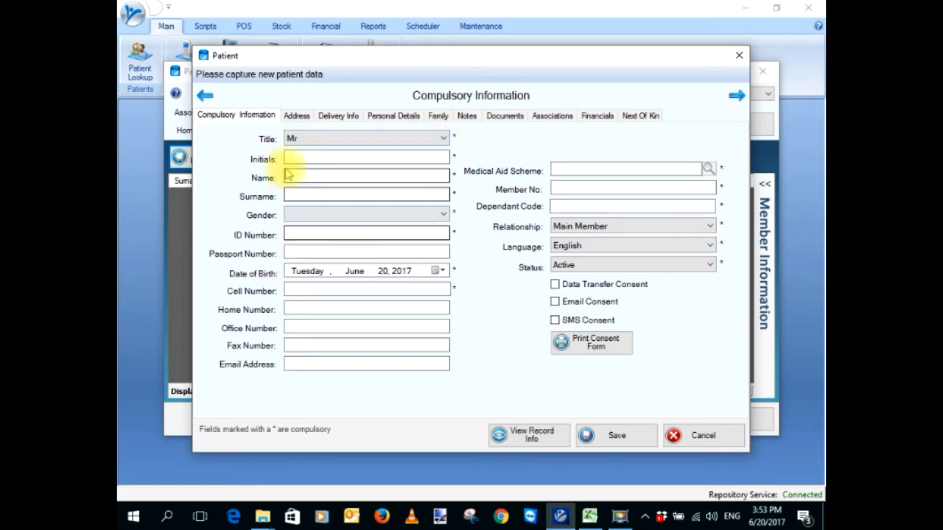
pyautogui.click(292, 158)
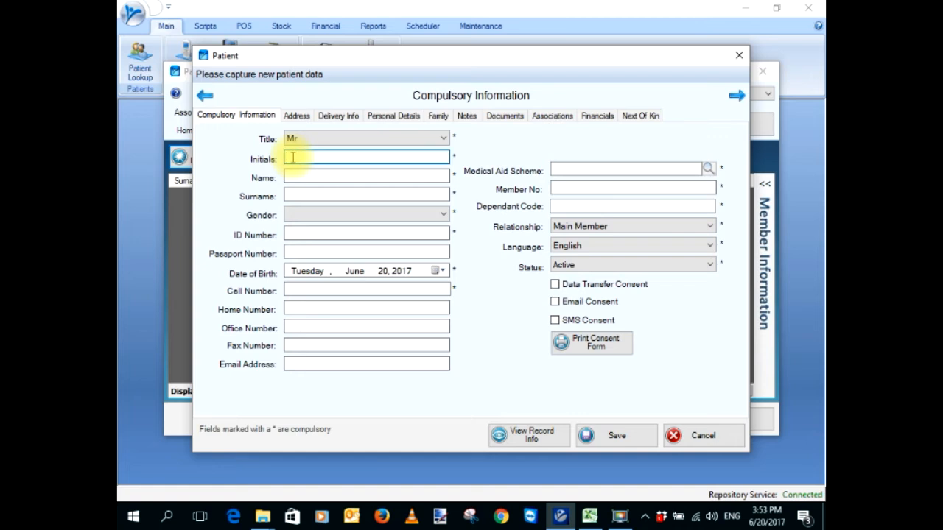
pyautogui.write('V')
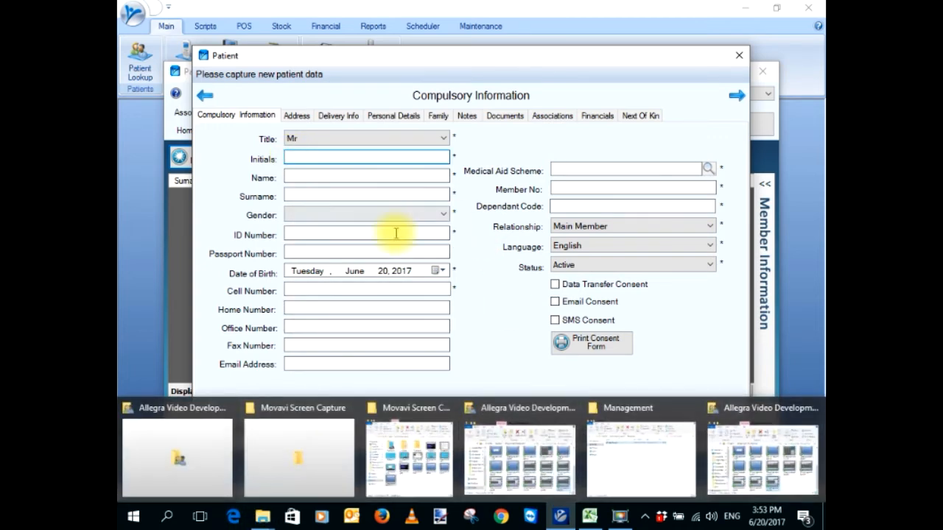
pyautogui.press('Tab')
pyautogui.write('Vi')
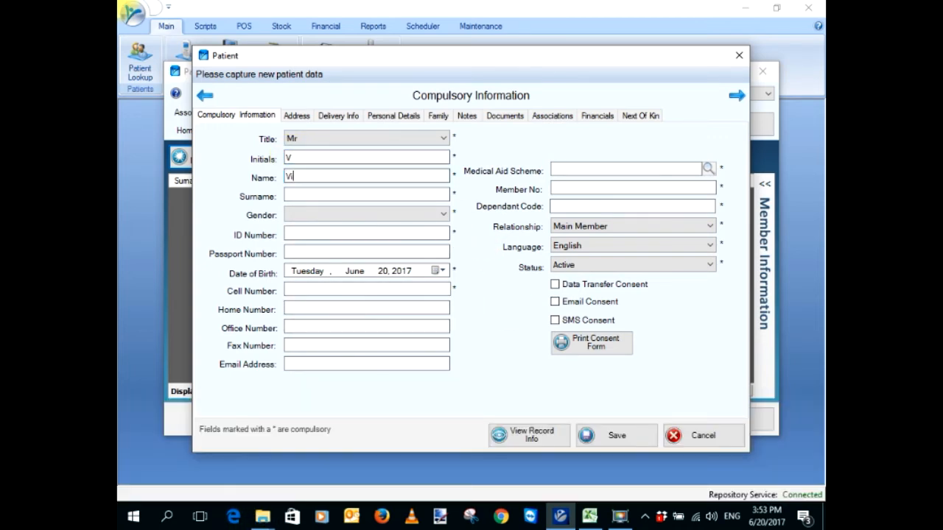
pyautogui.write('deo')
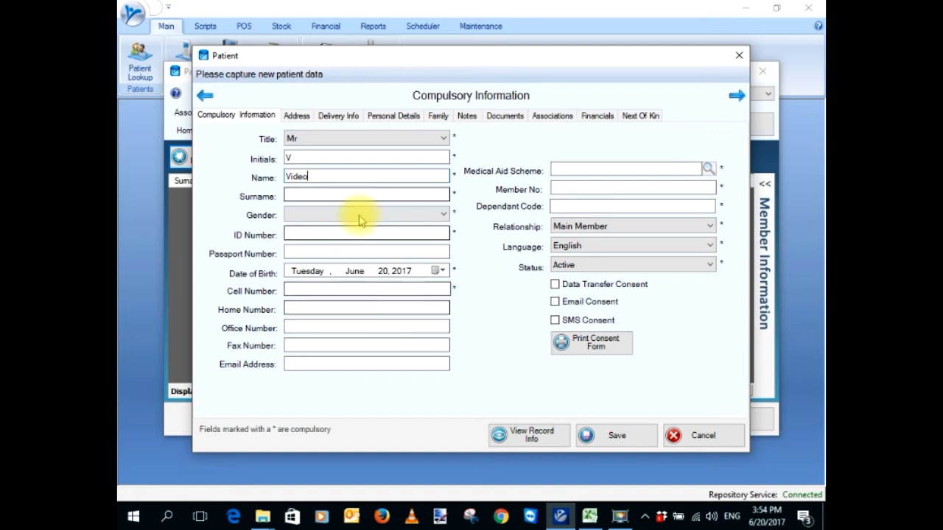
pyautogui.press('Tab')
pyautogui.write('Tra')
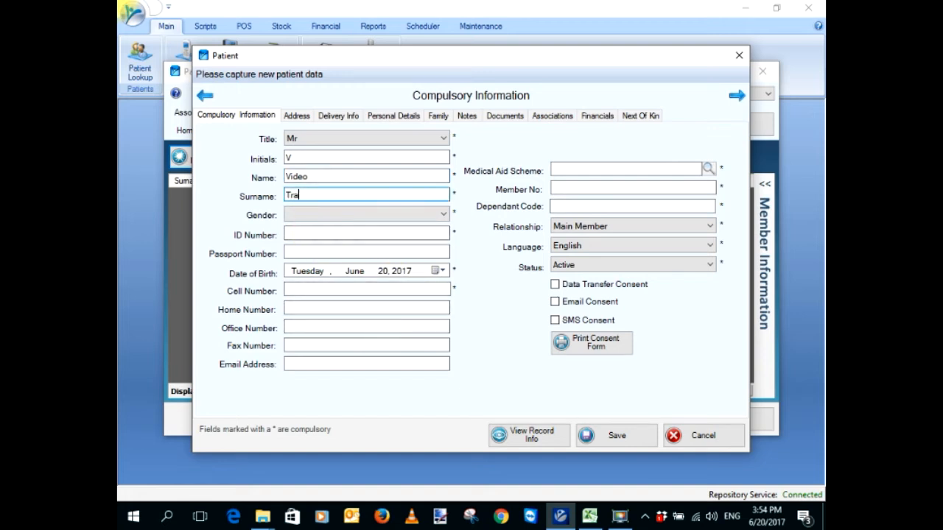
pyautogui.write('ining')
pyautogui.press('Tab')
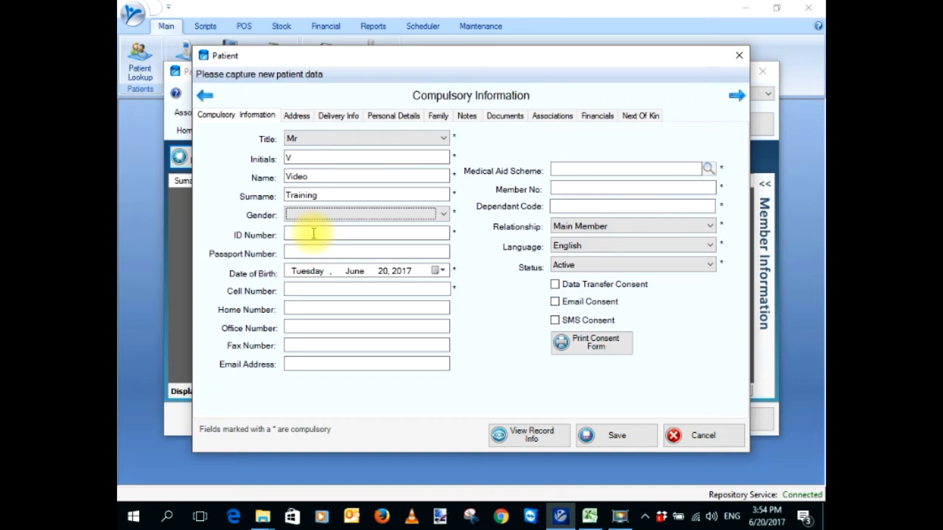
pyautogui.press('Tab')
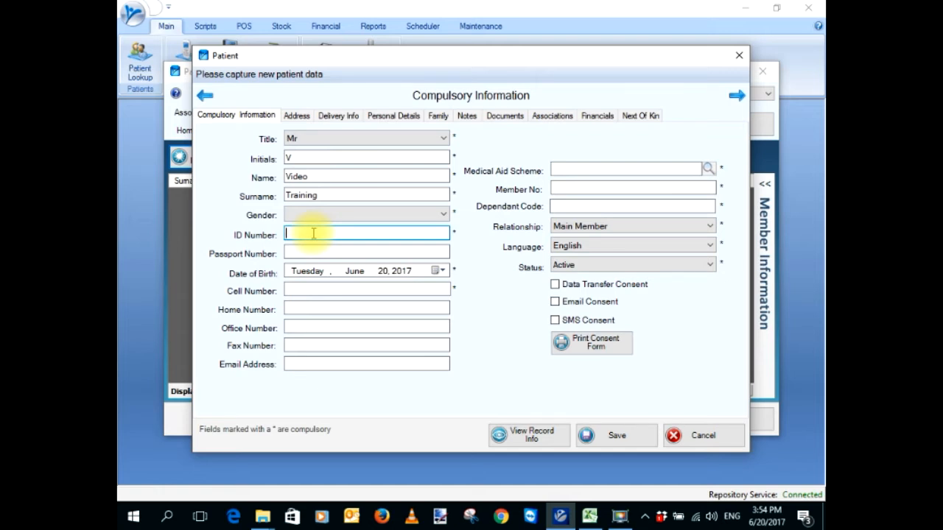
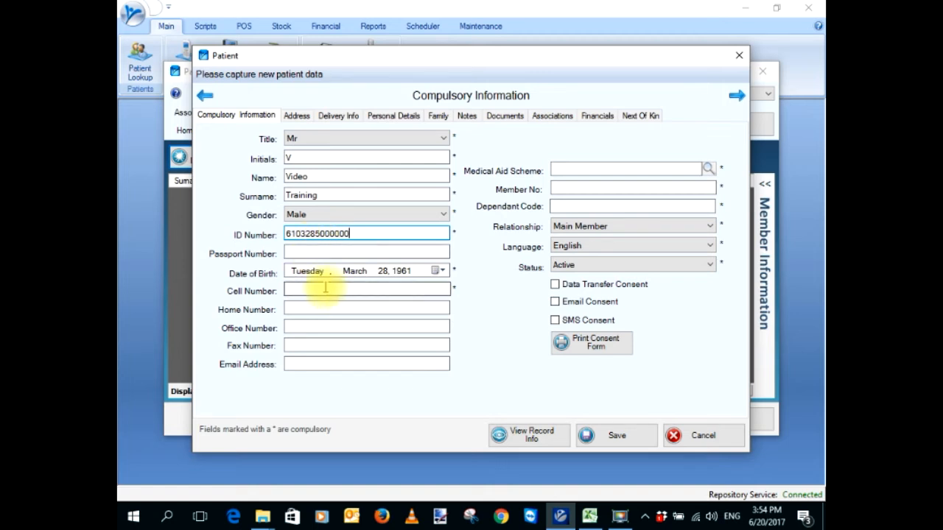
# Enter the patient's ID number (auto-filling Male, 28 March 1961), cell number and e-mail address
pyautogui.press('Tab')
pyautogui.press('Tab')
pyautogui.press('Tab')
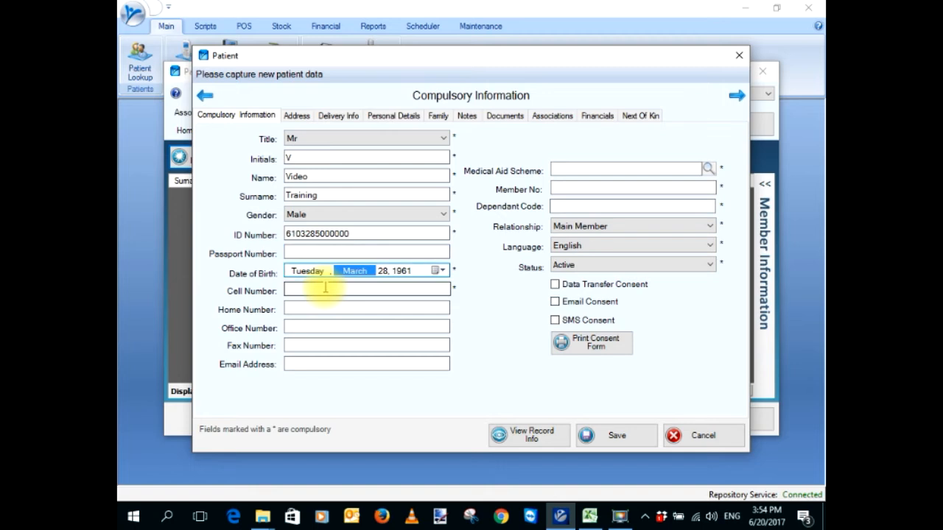
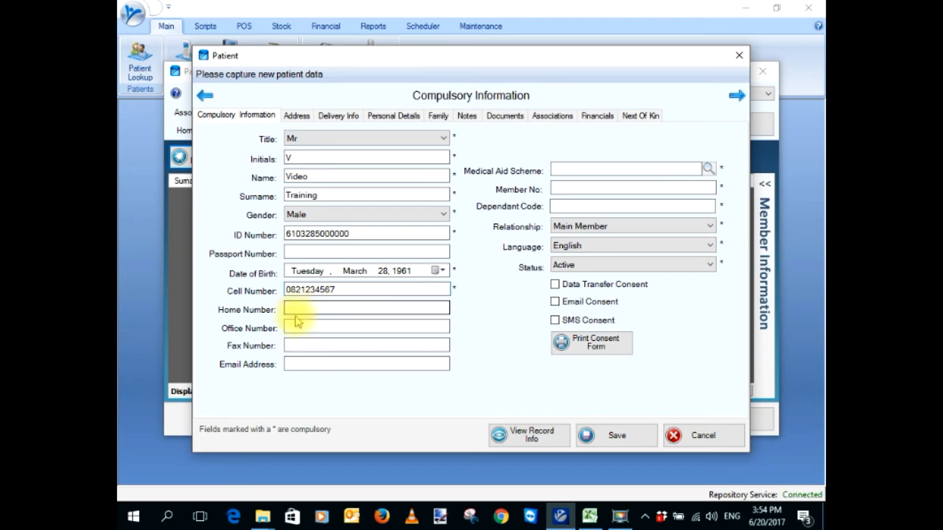
pyautogui.click(302, 363)
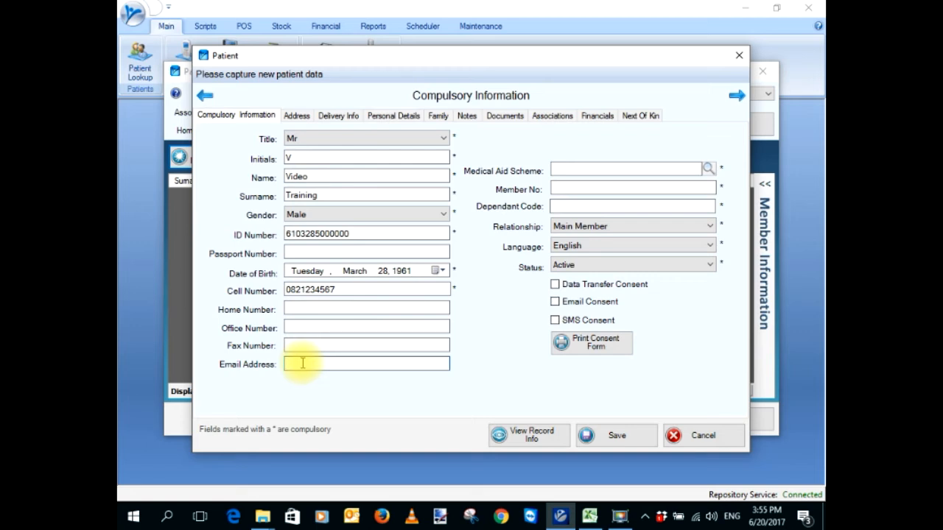
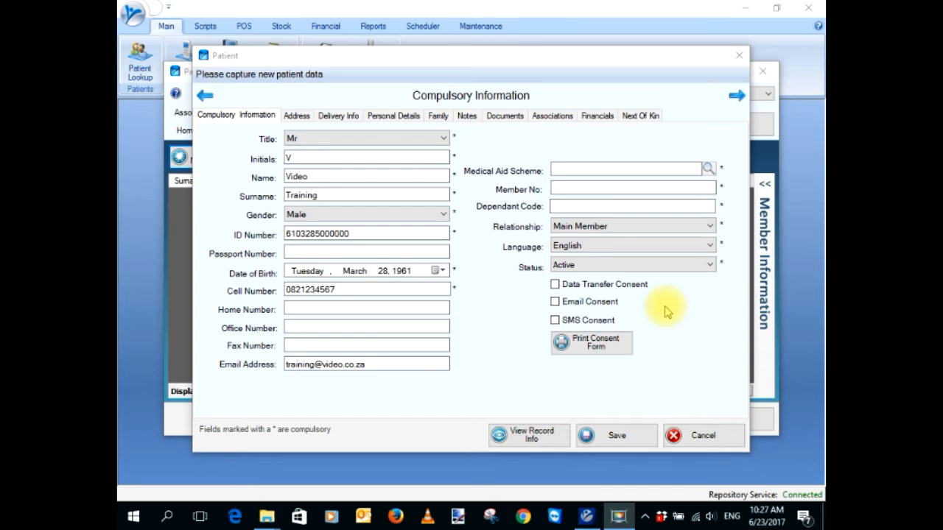
# Search schemes for 'private' and select the plain Private scheme as the medical aid
pyautogui.click(707, 170)
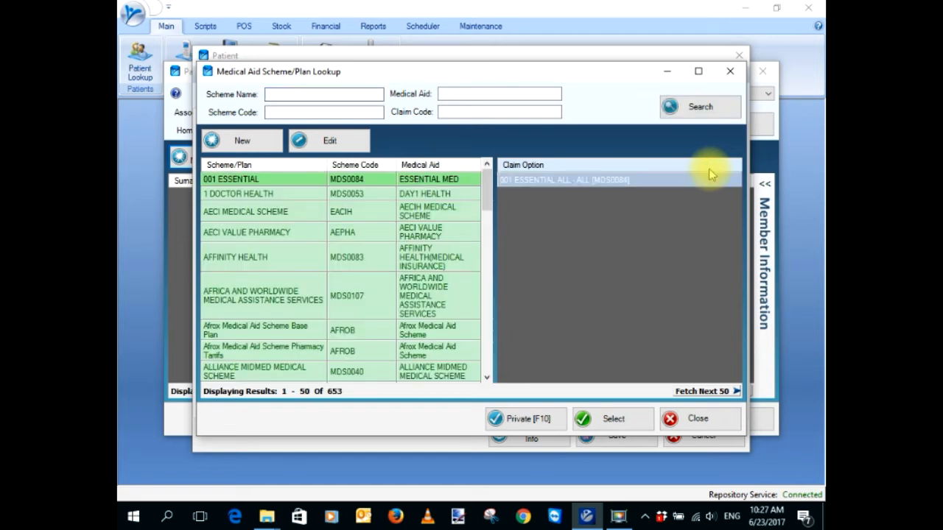
pyautogui.click(279, 92)
pyautogui.write('private')
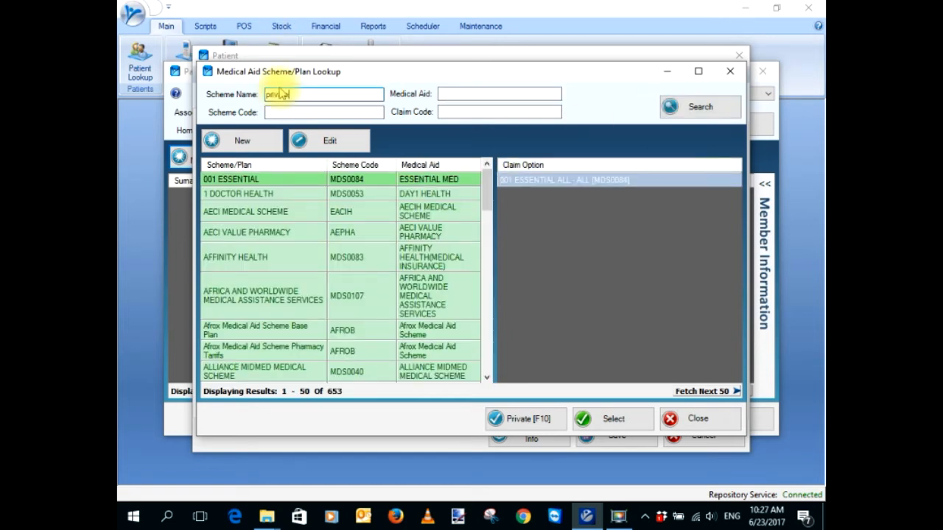
pyautogui.click(700, 114)
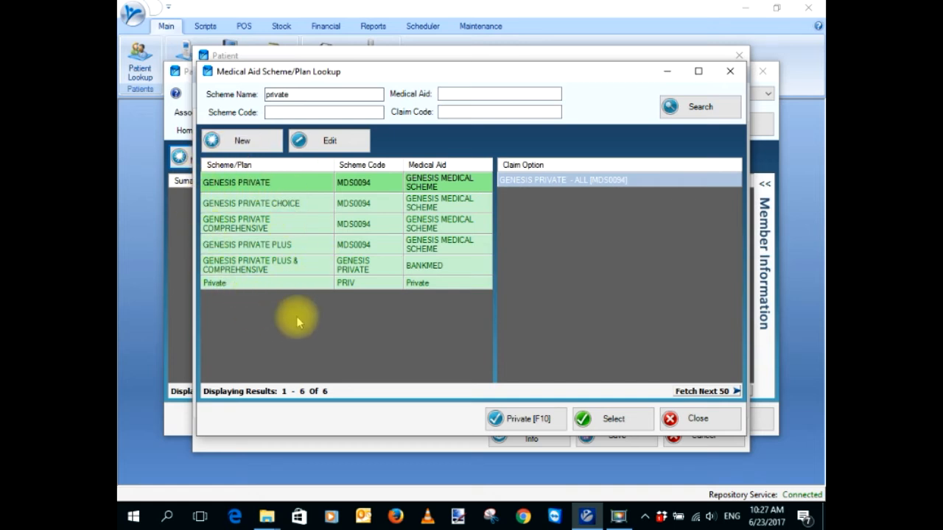
pyautogui.click(364, 204)
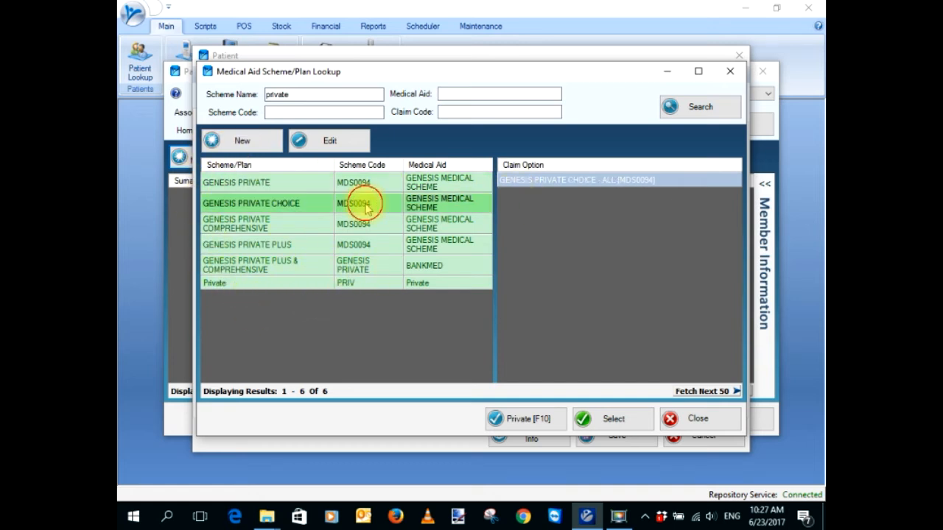
pyautogui.click(374, 222)
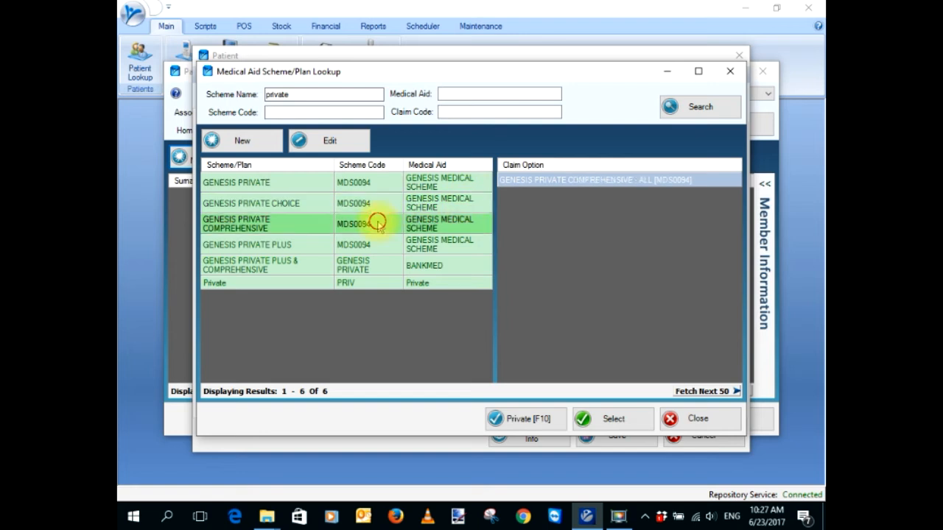
pyautogui.click(282, 287)
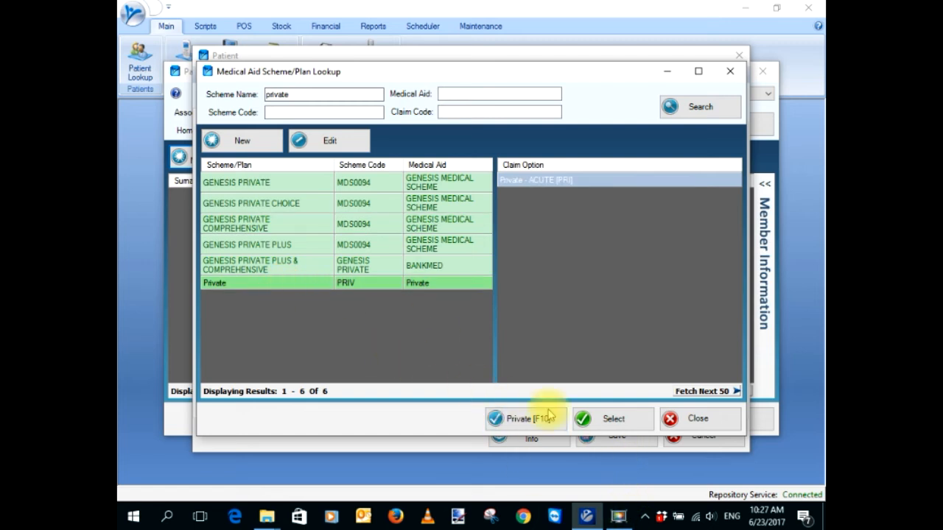
pyautogui.click(602, 426)
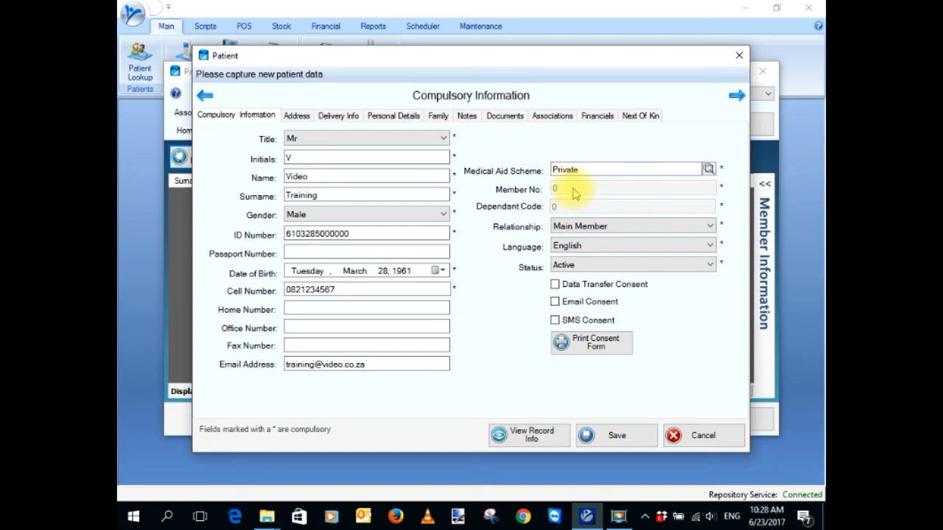
pyautogui.click(613, 210)
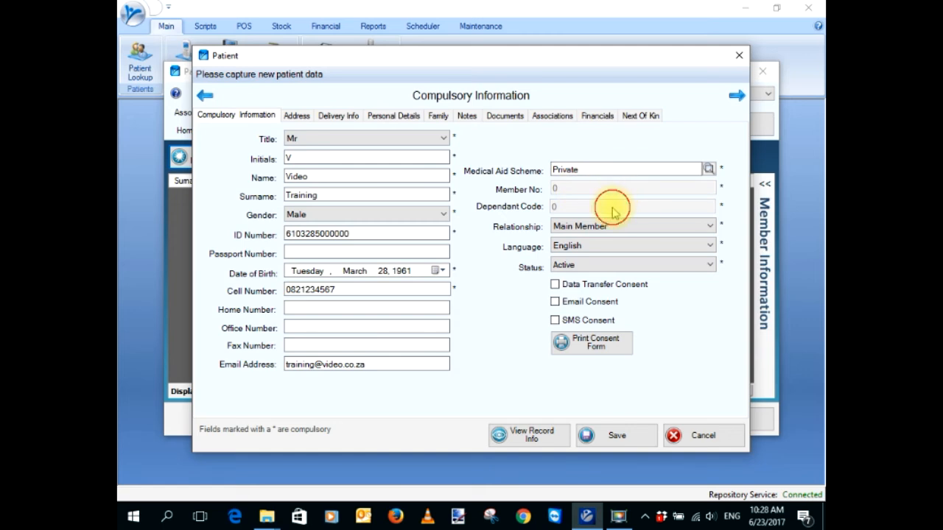
pyautogui.click(615, 191)
pyautogui.click(616, 211)
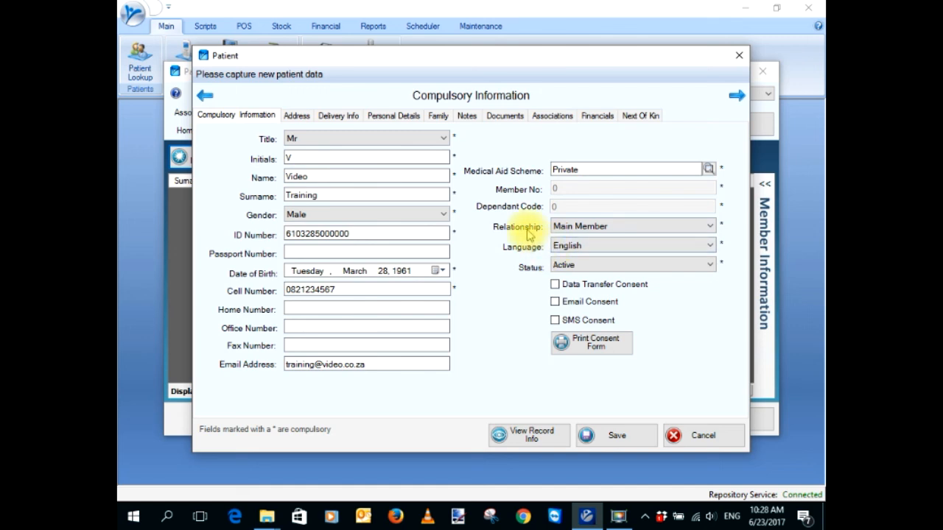
pyautogui.click(711, 227)
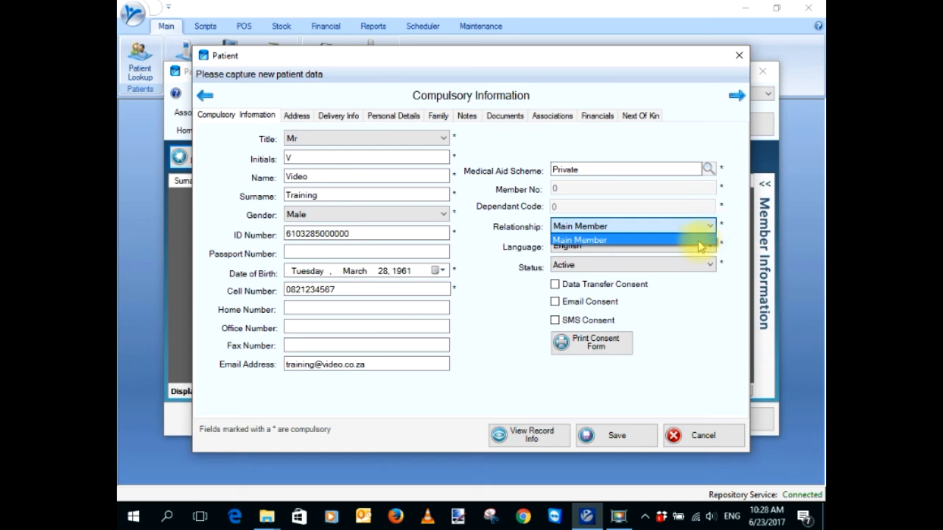
pyautogui.click(701, 241)
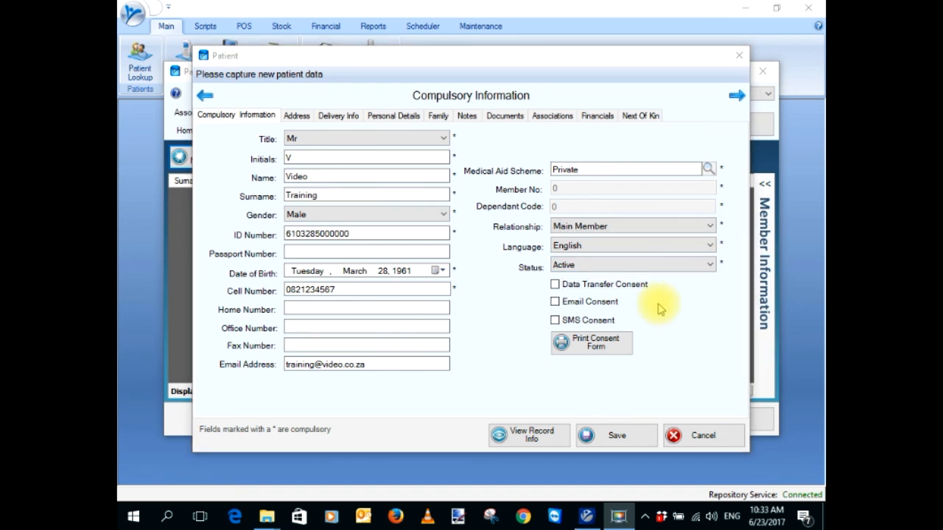
# Tick the Data Transfer, Email and SMS Consent boxes
pyautogui.click(555, 285)
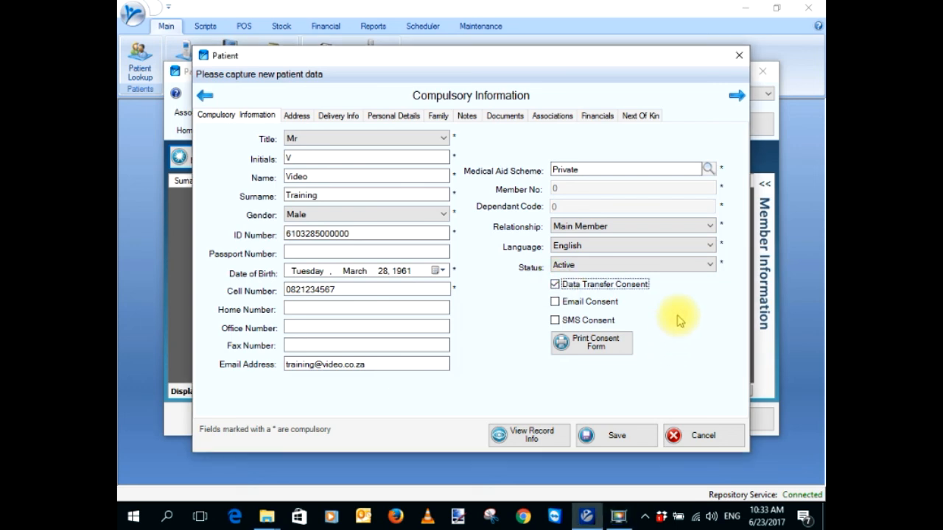
pyautogui.click(555, 303)
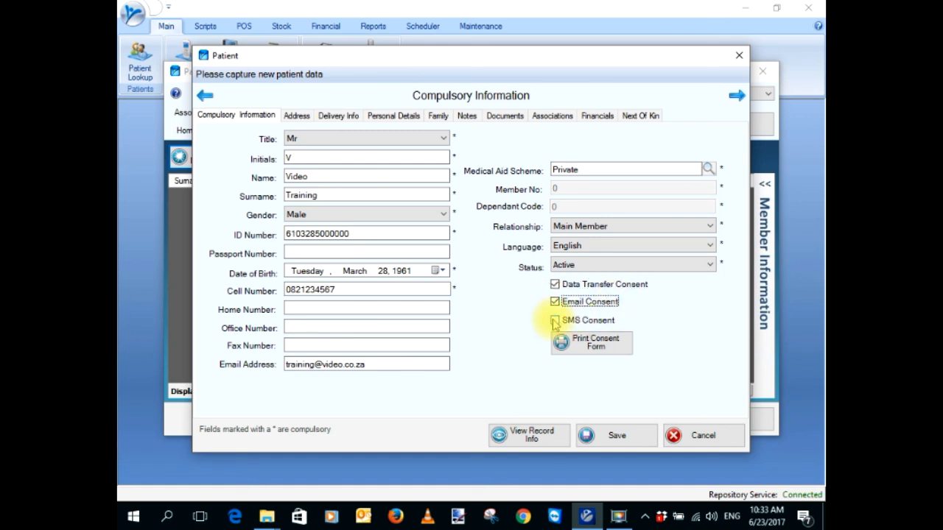
pyautogui.click(555, 321)
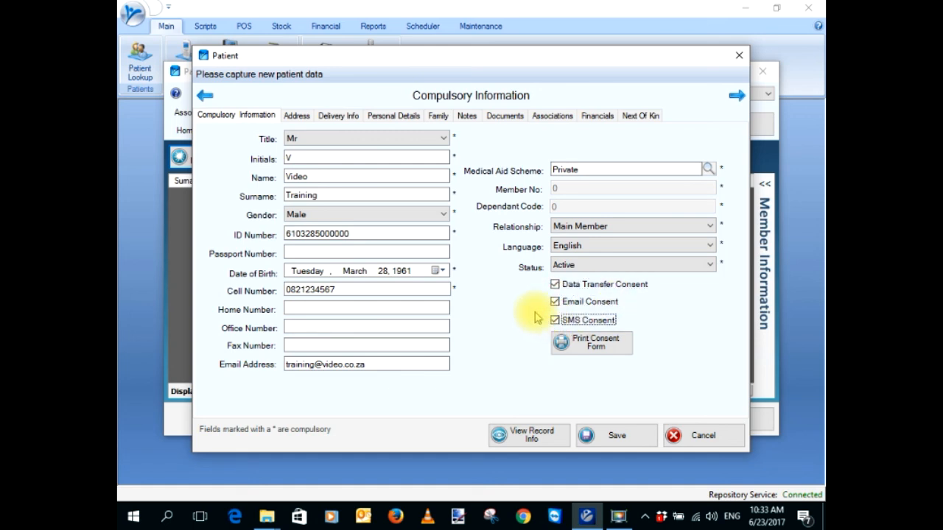